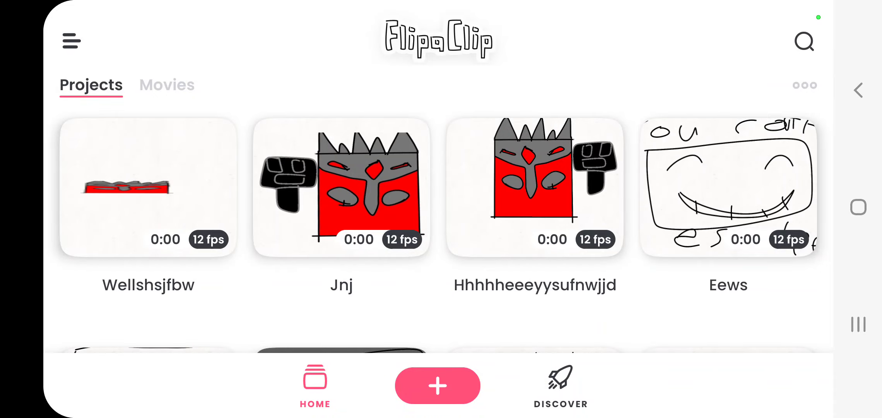
{"action": "scroll", "coordinate": [438, 227], "scroll_direction": "down", "scroll_amount": 5}
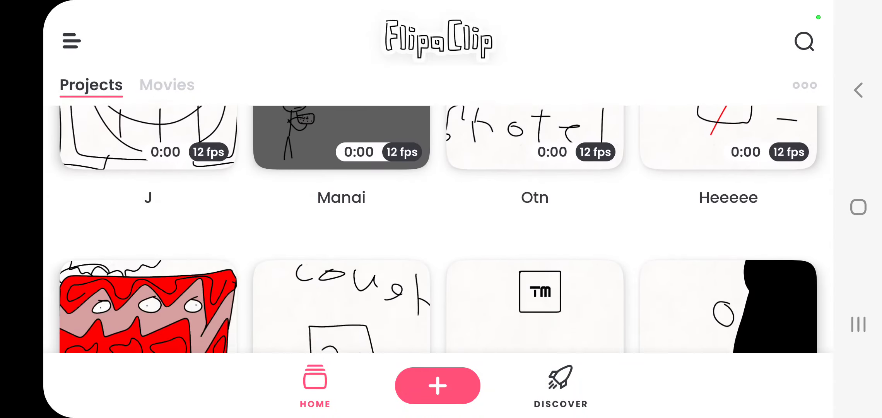
{"action": "scroll", "coordinate": [438, 227], "scroll_direction": "up", "scroll_amount": 5}
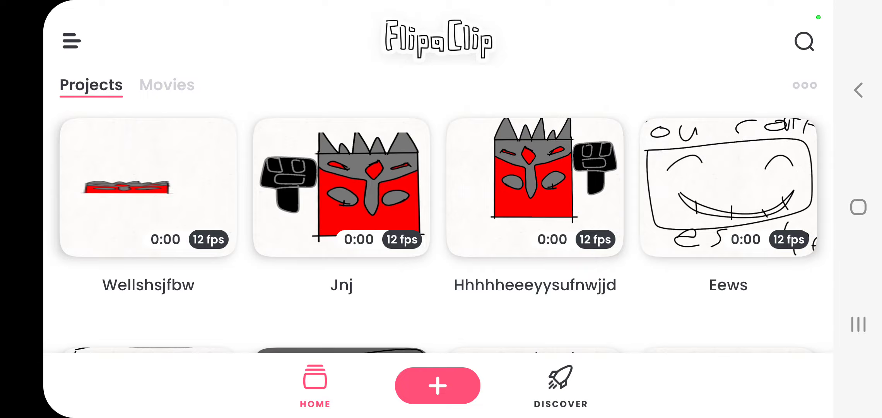
- Create a blank project named 'Jsjdjfjejd', then return to the projects screen
{"action": "left_click", "coordinate": [438, 385]}
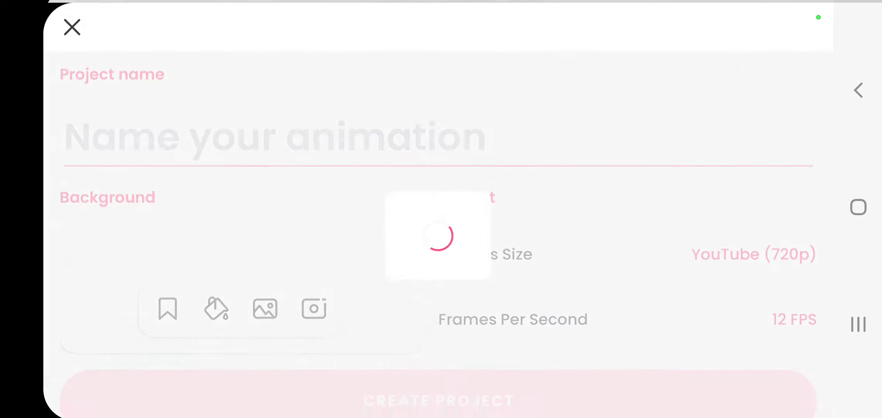
{"action": "left_click", "coordinate": [272, 134]}
{"action": "left_click", "coordinate": [244, 321]}
{"action": "type", "text": "Jsjdjfj"}
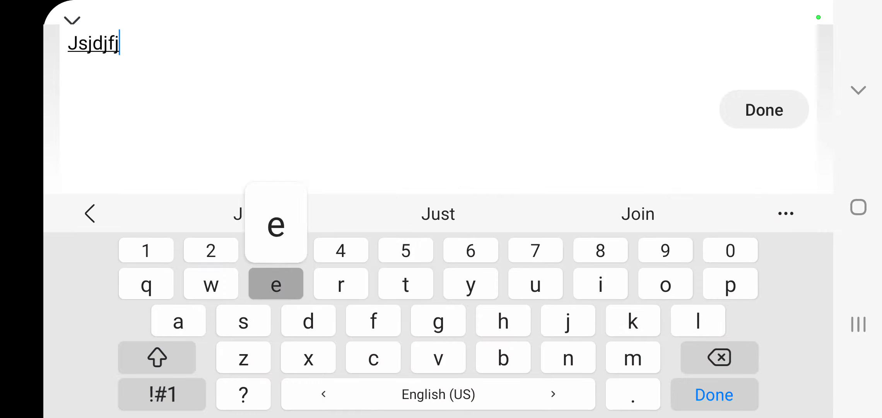
{"action": "type", "text": "ejd"}
{"action": "left_click", "coordinate": [714, 394]}
{"action": "left_click", "coordinate": [438, 397]}
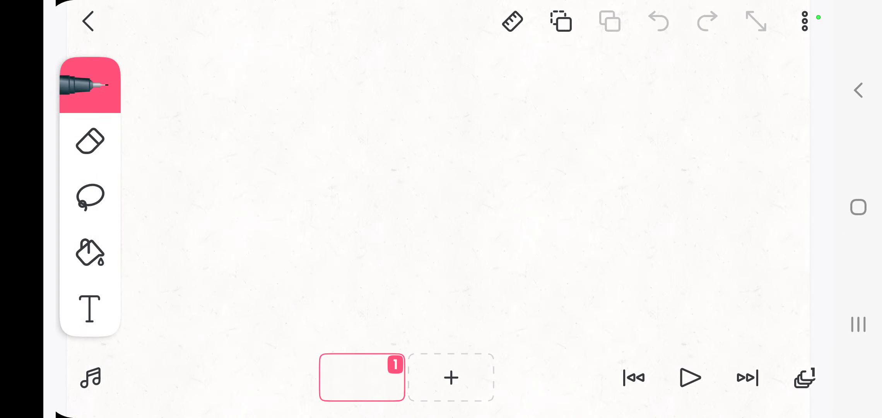
{"action": "left_click", "coordinate": [87, 22]}
- Start another new project and paste the saved clipboard text as its name
{"action": "left_click", "coordinate": [438, 384]}
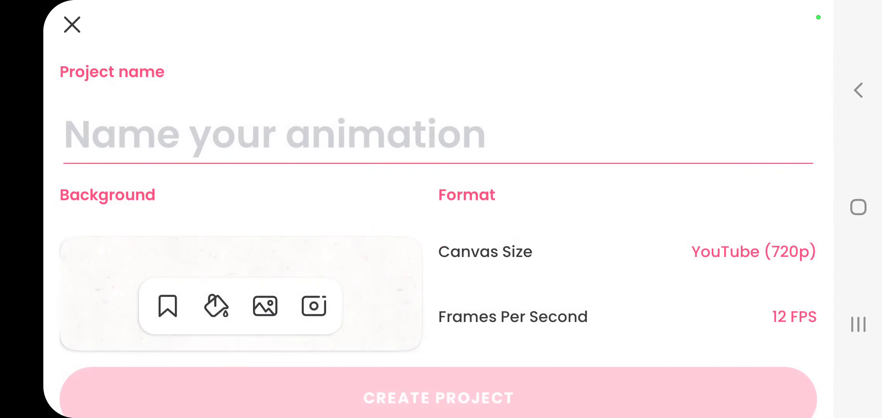
{"action": "left_click", "coordinate": [276, 131]}
{"action": "left_click", "coordinate": [786, 213]}
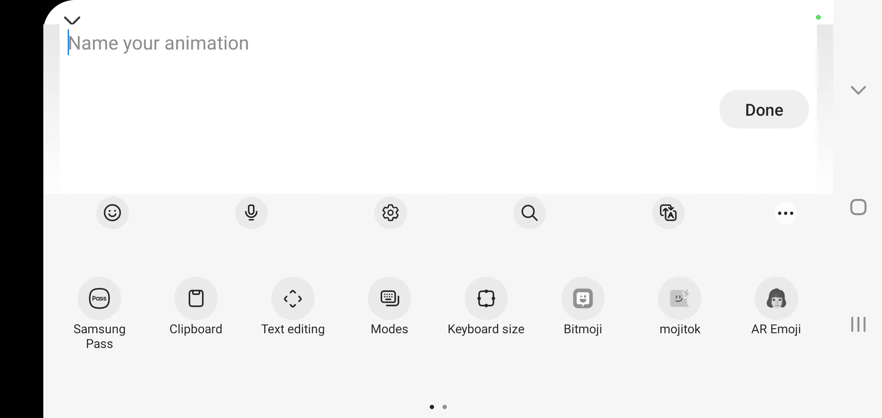
{"action": "left_click", "coordinate": [195, 301]}
{"action": "left_click", "coordinate": [110, 320]}
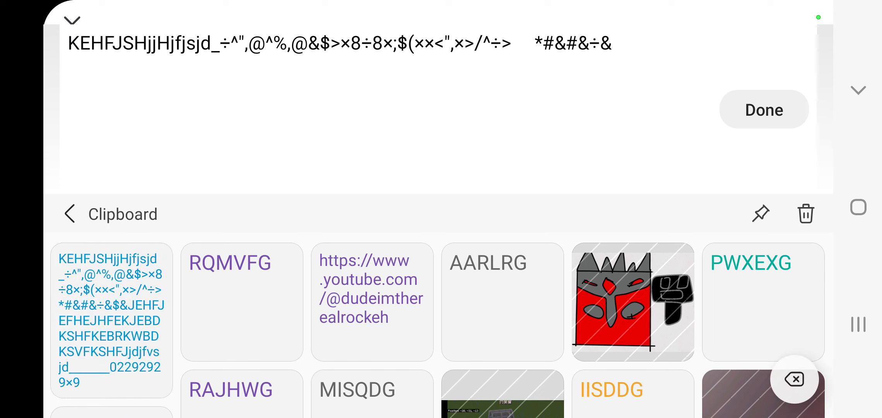
{"action": "left_click", "coordinate": [763, 109]}
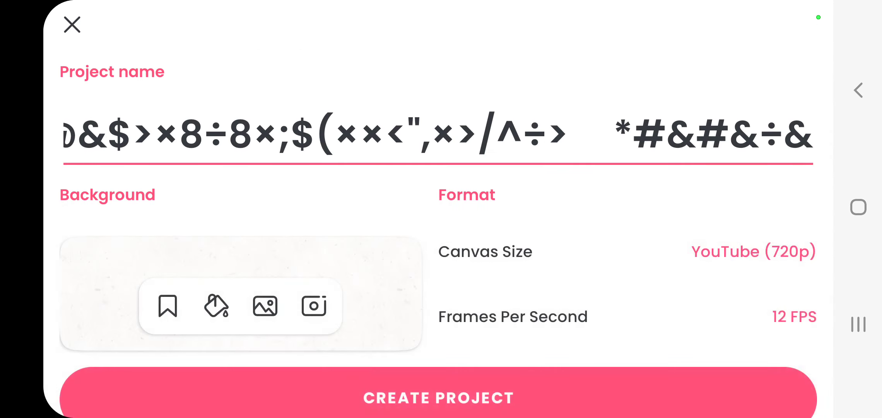
- Select across the pasted name in the field and create the second project
{"action": "left_click", "coordinate": [154, 134]}
{"action": "left_click", "coordinate": [360, 134]}
{"action": "left_click_drag", "start_coordinate": [133, 135], "coordinate": [407, 135]}
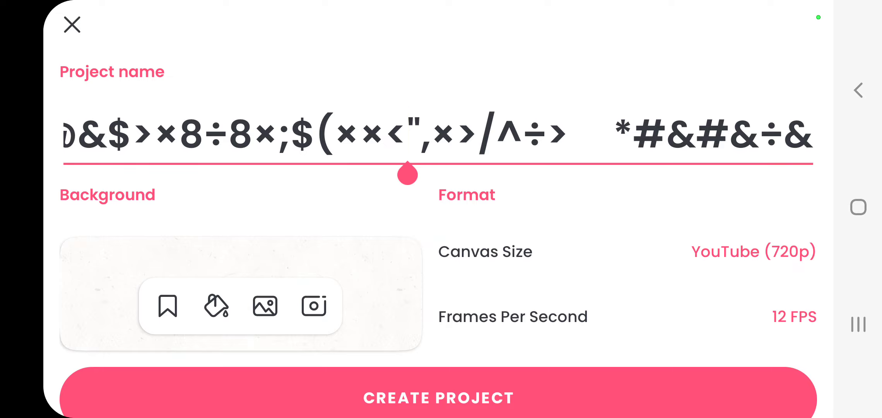
{"action": "left_click", "coordinate": [464, 397]}
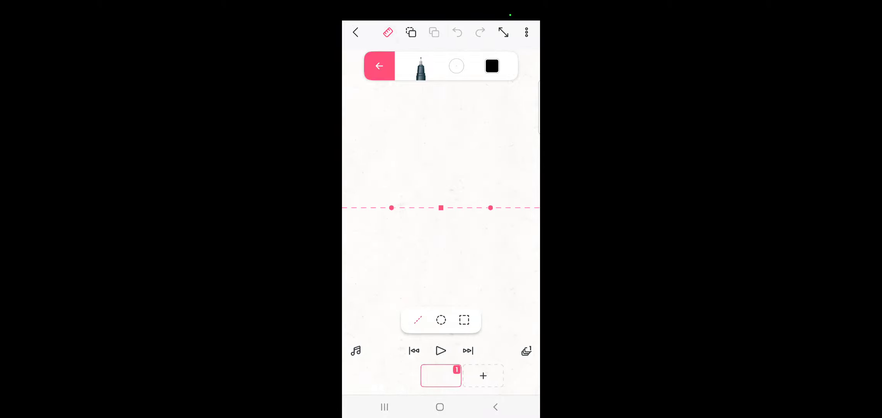
- Turn the ruler guide vertical and draw a straight vertical side of the square
{"action": "left_click_drag", "start_coordinate": [490, 207], "coordinate": [393, 112]}
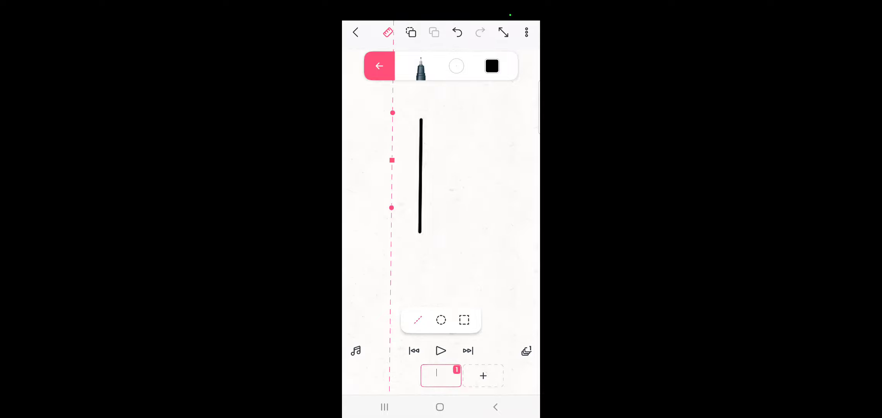
{"action": "left_click_drag", "start_coordinate": [537, 115], "coordinate": [537, 224]}
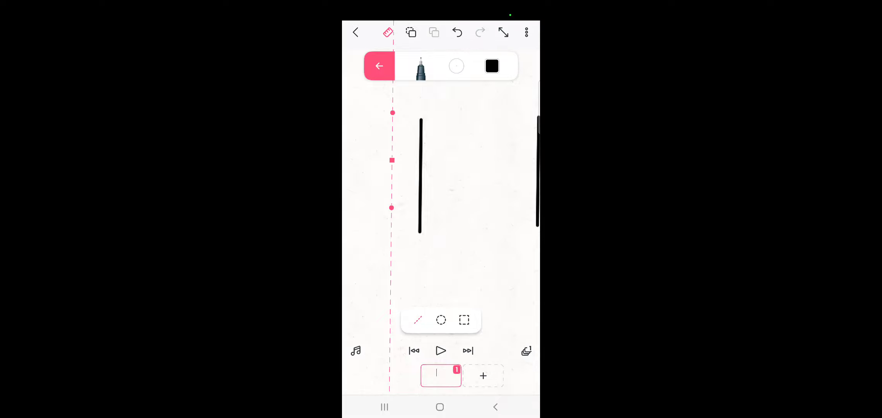
{"action": "left_click", "coordinate": [440, 375]}
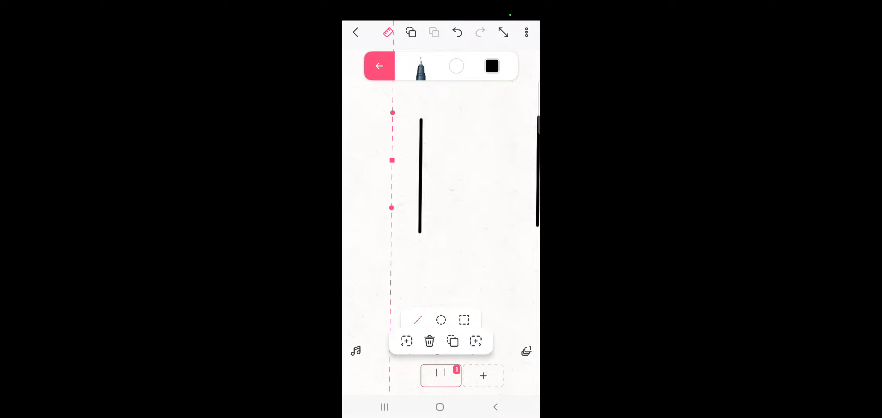
{"action": "left_click", "coordinate": [378, 66]}
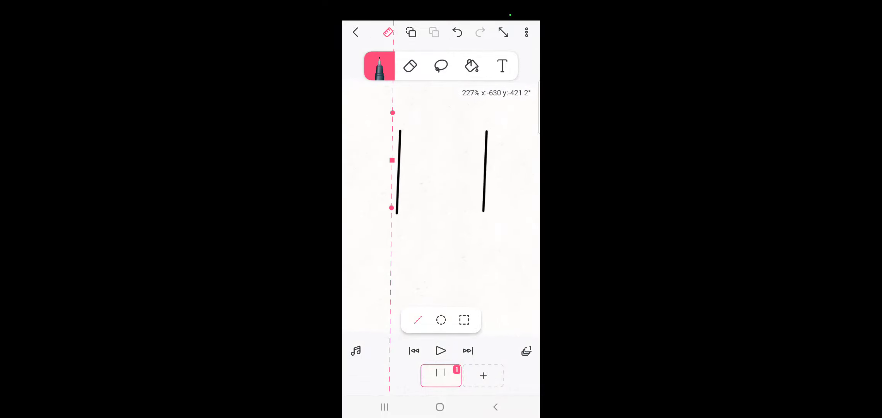
- Rotate the ruler horizontal and draw the top edge, extending the top-left corner slightly
{"action": "mouse_move", "coordinate": [393, 112]}
{"action": "left_mouse_down"}
{"action": "mouse_move", "coordinate": [465, 212]}
{"action": "mouse_move", "coordinate": [400, 215]}
{"action": "left_mouse_up"}
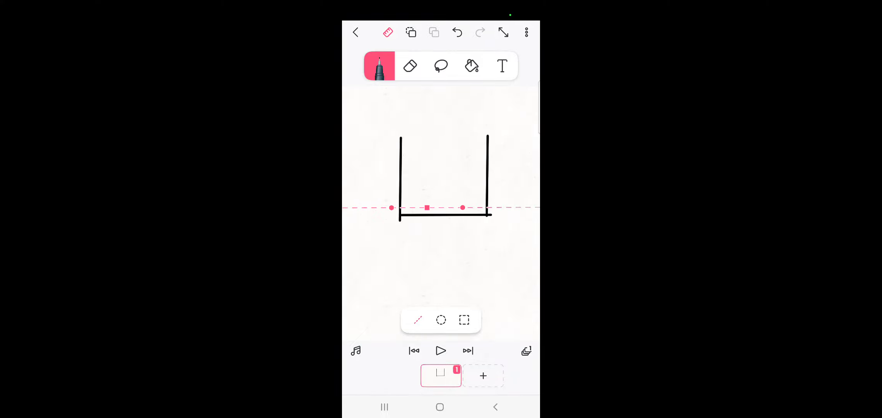
{"action": "left_click_drag", "start_coordinate": [401, 137], "coordinate": [487, 138]}
{"action": "left_click_drag", "start_coordinate": [408, 137], "coordinate": [398, 138]}
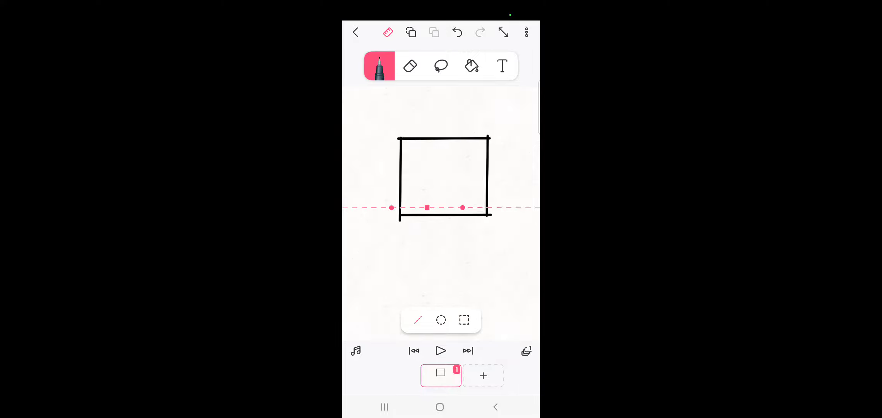
- Select the Eraser tool and open its size settings
{"action": "left_click", "coordinate": [410, 65]}
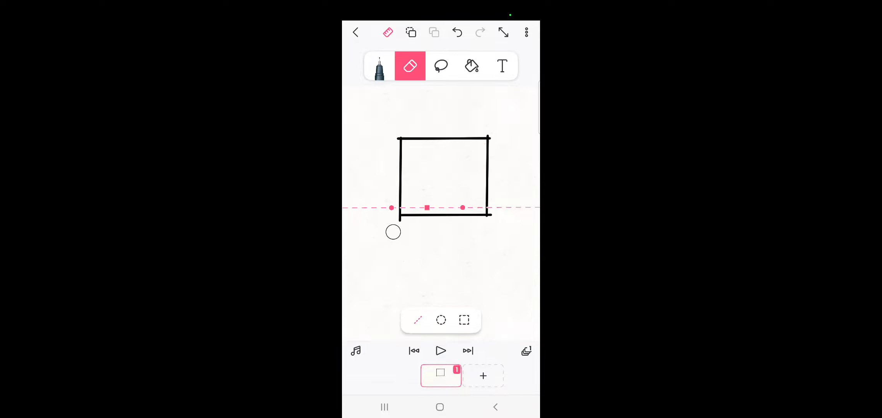
{"action": "left_click", "coordinate": [379, 65]}
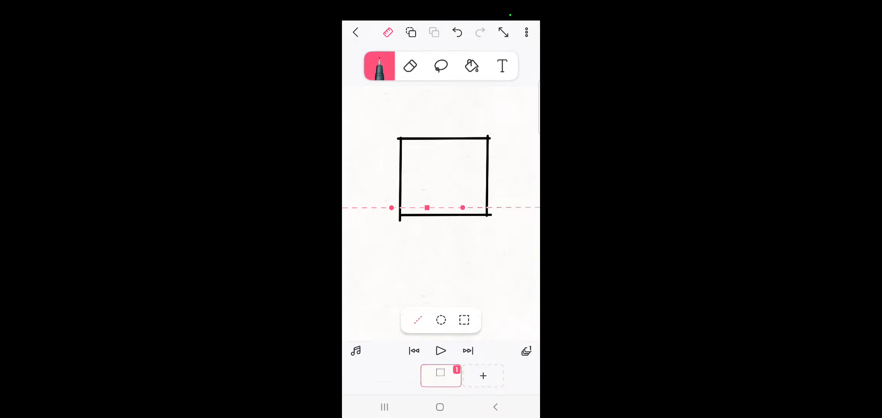
{"action": "left_click", "coordinate": [379, 66]}
{"action": "left_click", "coordinate": [410, 66]}
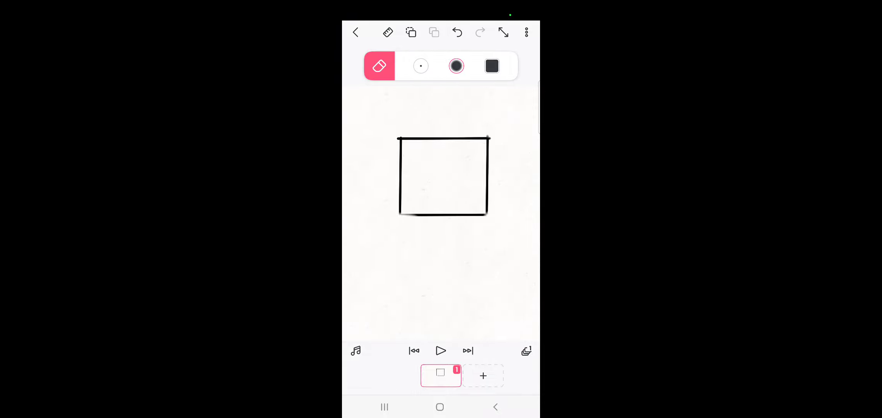
- Shrink the eraser and erase the square's top-right and top-left corner overshoots
{"action": "left_click_drag", "start_coordinate": [424, 89], "coordinate": [489, 125]}
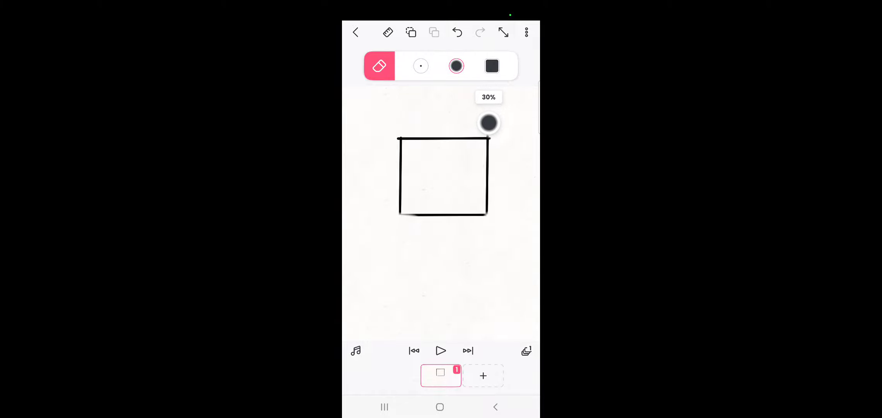
{"action": "left_click_drag", "start_coordinate": [502, 119], "coordinate": [492, 140]}
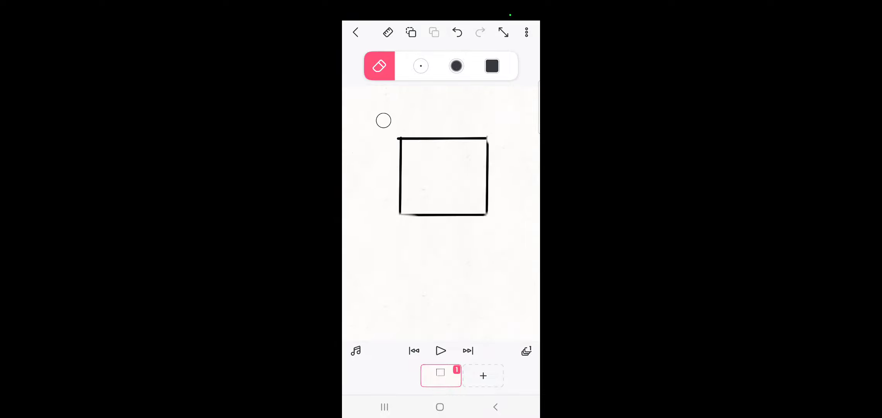
{"action": "left_click_drag", "start_coordinate": [393, 138], "coordinate": [402, 148]}
- Undo the corner changes and draw a U-dipped line across the square's upper part
{"action": "left_click", "coordinate": [380, 65]}
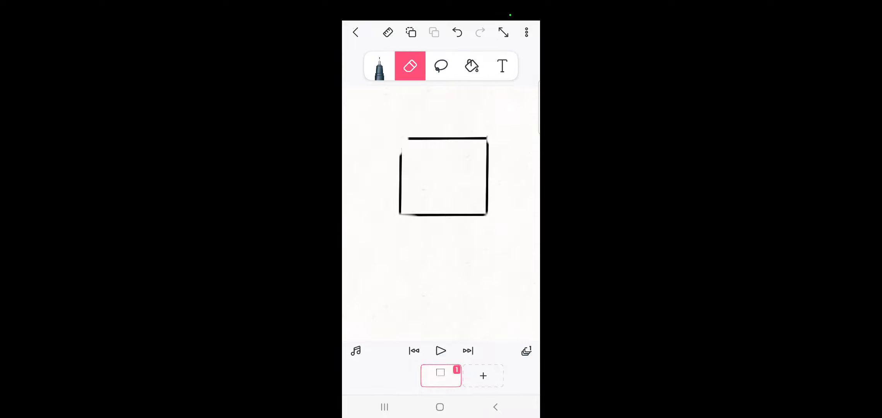
{"action": "left_click_drag", "start_coordinate": [412, 138], "coordinate": [399, 158]}
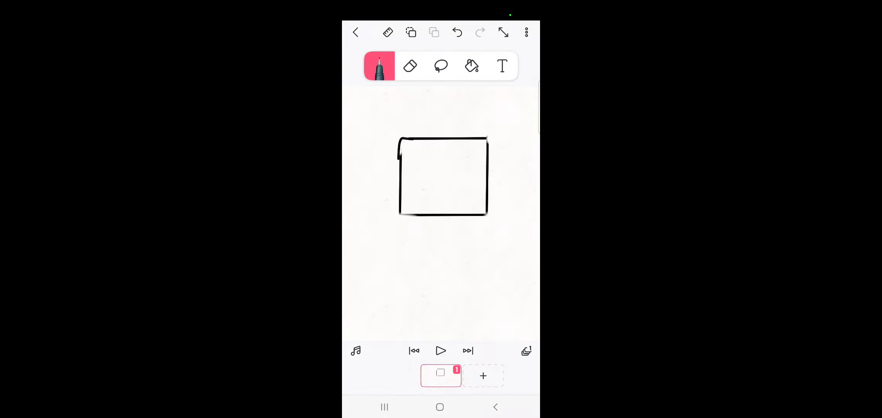
{"action": "left_click", "coordinate": [457, 33]}
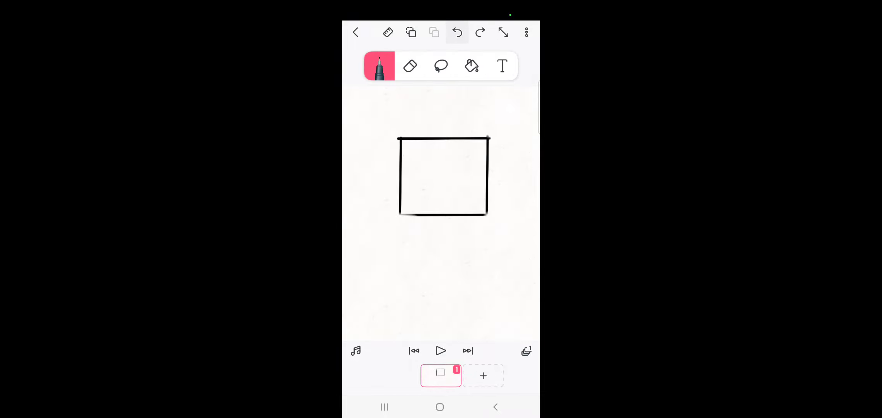
{"action": "left_click", "coordinate": [457, 33]}
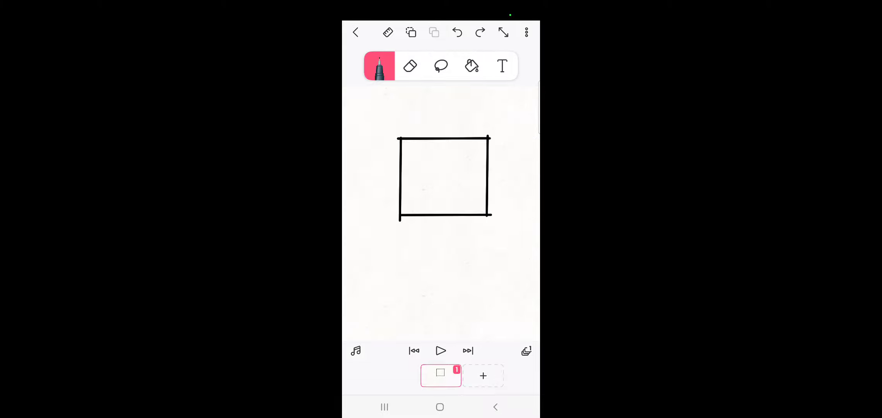
{"action": "mouse_move", "coordinate": [401, 157]}
{"action": "left_mouse_down"}
{"action": "mouse_move", "coordinate": [488, 154]}
{"action": "mouse_move", "coordinate": [465, 182]}
{"action": "mouse_move", "coordinate": [476, 187]}
{"action": "mouse_move", "coordinate": [481, 168]}
{"action": "left_mouse_up"}
- Draw a leaf marking, the crown spikes on top, a diamond nose and a brow stroke
{"action": "mouse_move", "coordinate": [410, 183]}
{"action": "left_mouse_down"}
{"action": "mouse_move", "coordinate": [431, 191]}
{"action": "mouse_move", "coordinate": [411, 180]}
{"action": "left_mouse_up"}
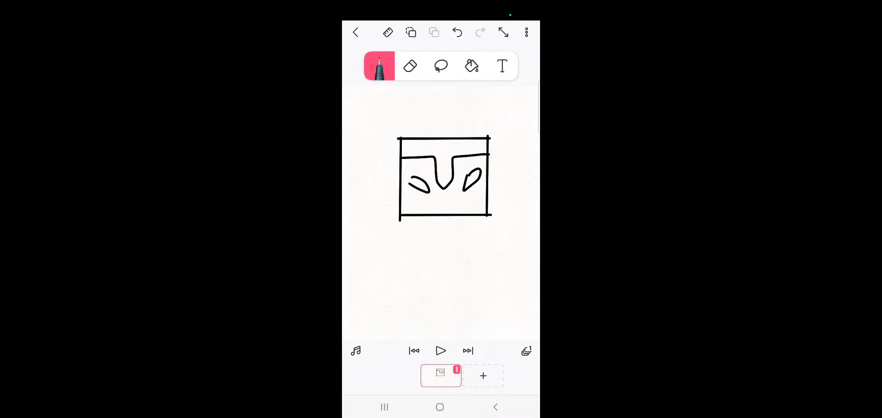
{"action": "mouse_move", "coordinate": [400, 138]}
{"action": "left_mouse_down"}
{"action": "mouse_move", "coordinate": [413, 97]}
{"action": "mouse_move", "coordinate": [427, 138]}
{"action": "mouse_move", "coordinate": [490, 138]}
{"action": "left_mouse_up"}
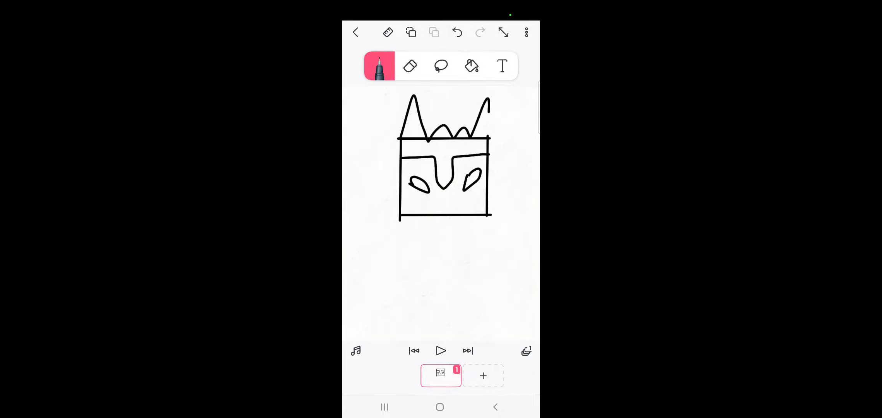
{"action": "left_click", "coordinate": [457, 32]}
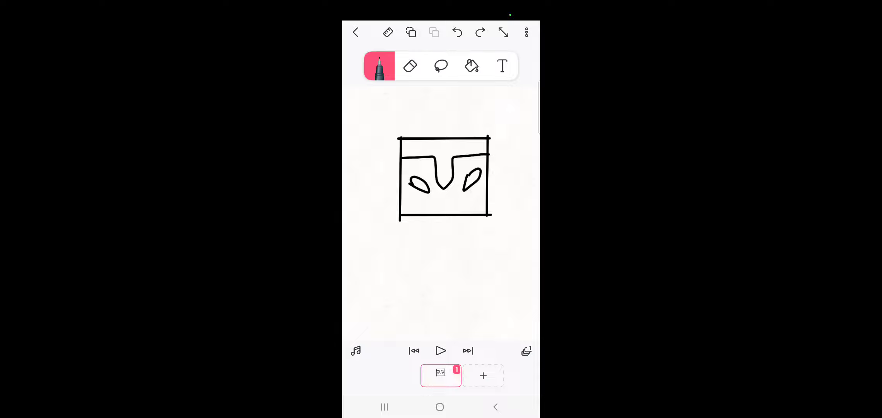
{"action": "left_click_drag", "start_coordinate": [399, 137], "coordinate": [490, 138]}
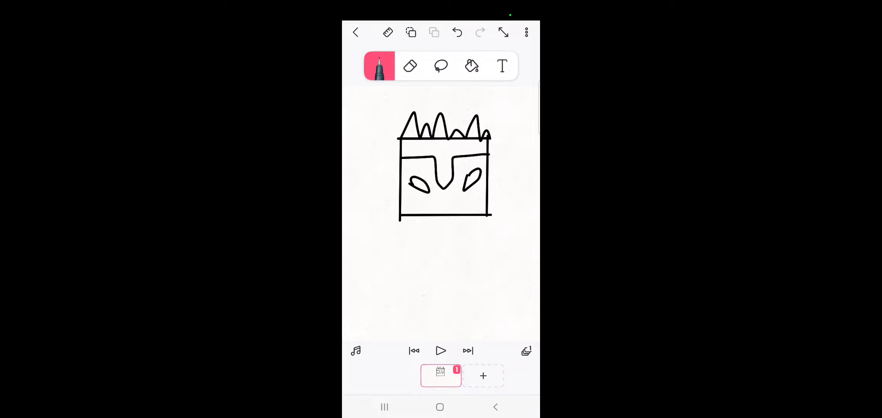
{"action": "mouse_move", "coordinate": [446, 141]}
{"action": "left_mouse_down"}
{"action": "mouse_move", "coordinate": [438, 154]}
{"action": "mouse_move", "coordinate": [452, 146]}
{"action": "mouse_move", "coordinate": [421, 149]}
{"action": "left_mouse_up"}
{"action": "left_click_drag", "start_coordinate": [466, 145], "coordinate": [479, 150]}
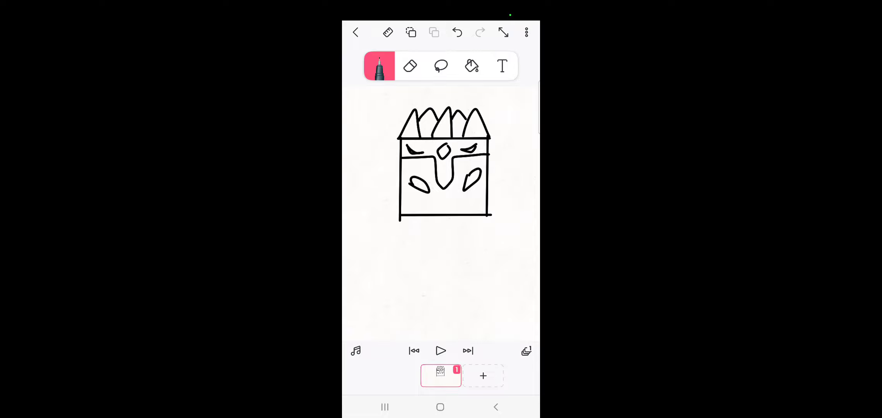
- Select the fill bucket and change its colour from pink to red
{"action": "left_click", "coordinate": [384, 406]}
{"action": "left_click", "coordinate": [441, 179]}
{"action": "left_click", "coordinate": [379, 66]}
{"action": "left_click", "coordinate": [492, 65]}
{"action": "left_click", "coordinate": [477, 66]}
{"action": "left_click", "coordinate": [456, 65]}
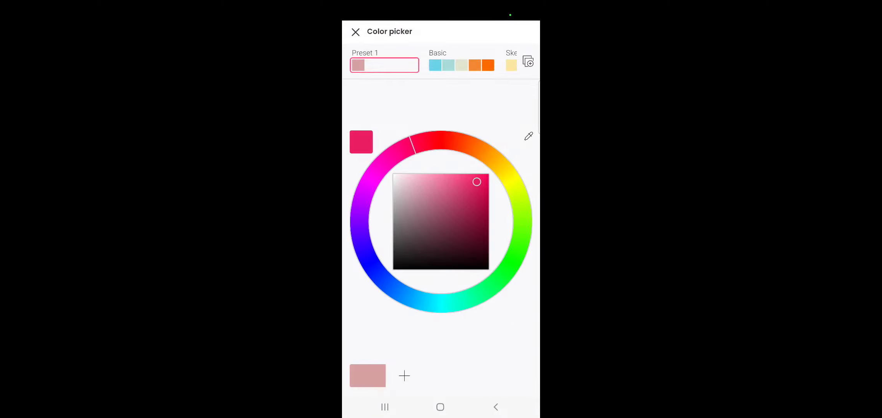
{"action": "left_click_drag", "start_coordinate": [412, 144], "coordinate": [438, 140]}
{"action": "left_click", "coordinate": [356, 32]}
- Fill the lower body red, undoing the accidental red fill of the face band
{"action": "left_click", "coordinate": [445, 200]}
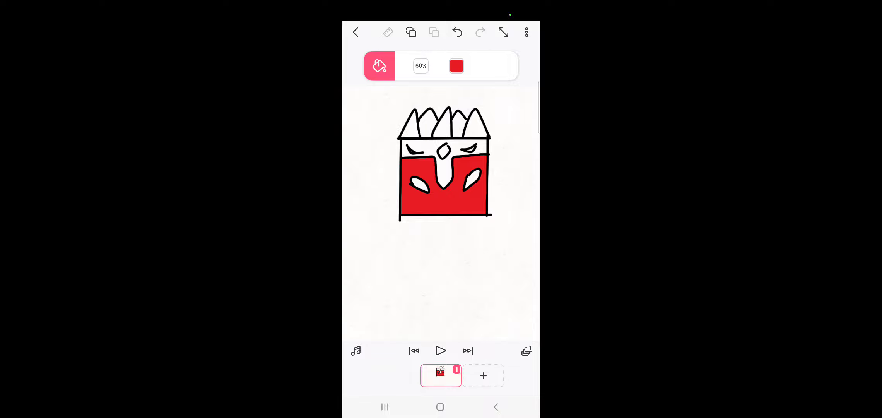
{"action": "left_click", "coordinate": [427, 157]}
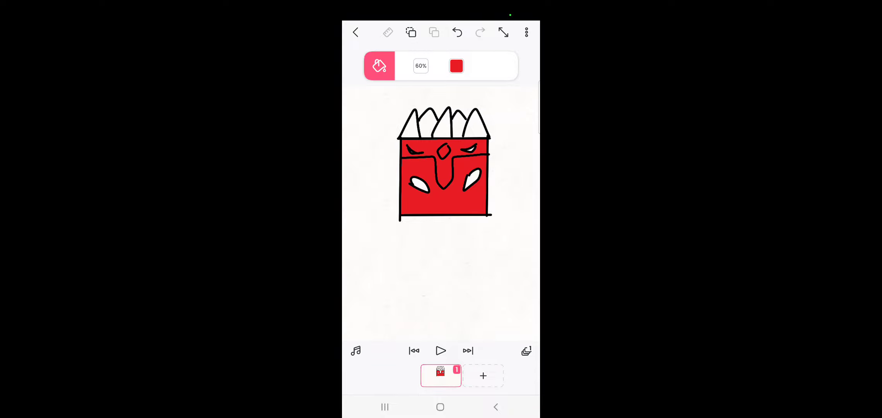
{"action": "left_click", "coordinate": [457, 33]}
{"action": "scroll", "coordinate": [445, 166], "scroll_direction": "up", "scroll_amount": 2}
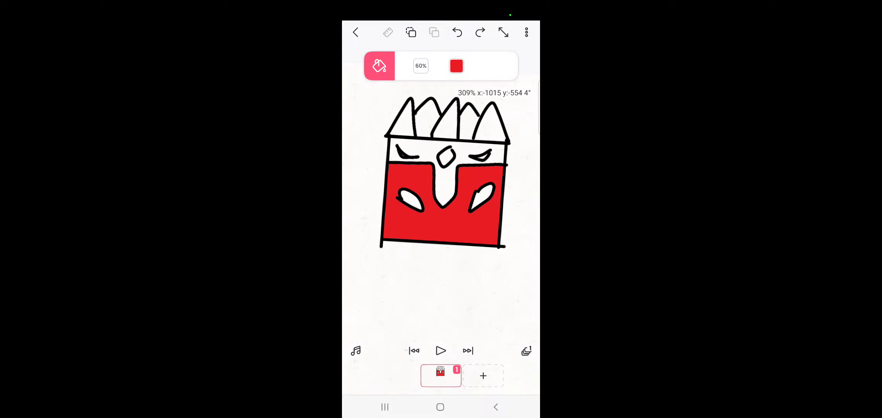
- Erase the diamond nose from the face band
{"action": "left_click", "coordinate": [379, 65]}
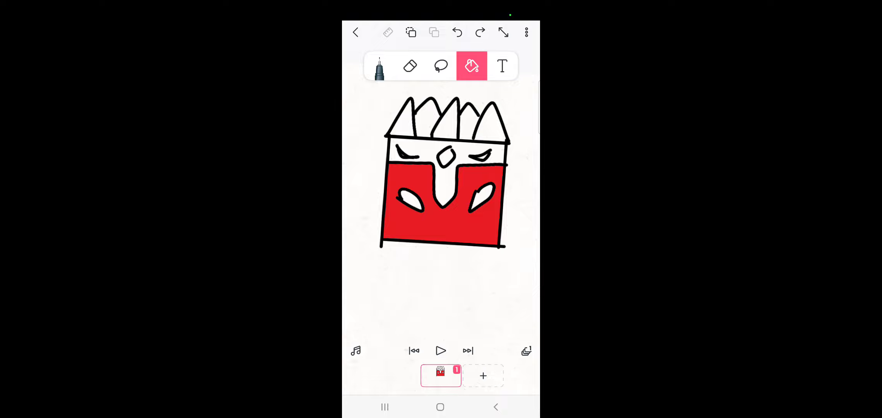
{"action": "left_click", "coordinate": [410, 66]}
{"action": "left_click_drag", "start_coordinate": [444, 149], "coordinate": [448, 165]}
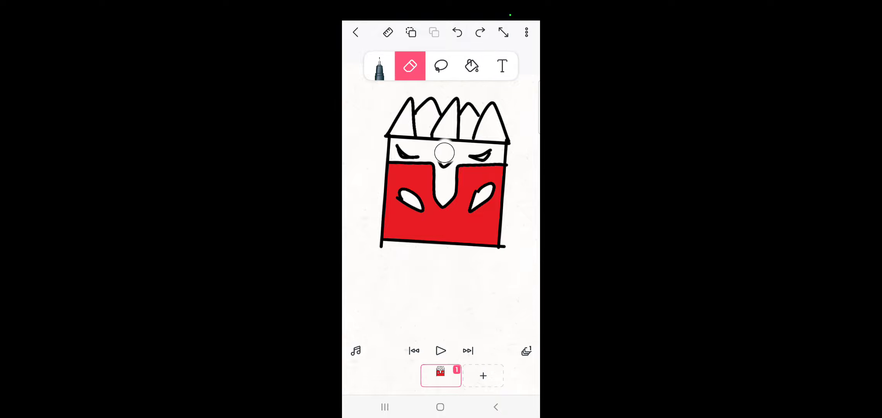
- Draw an A-shaped nose in the face band with the pen
{"action": "left_click", "coordinate": [379, 65]}
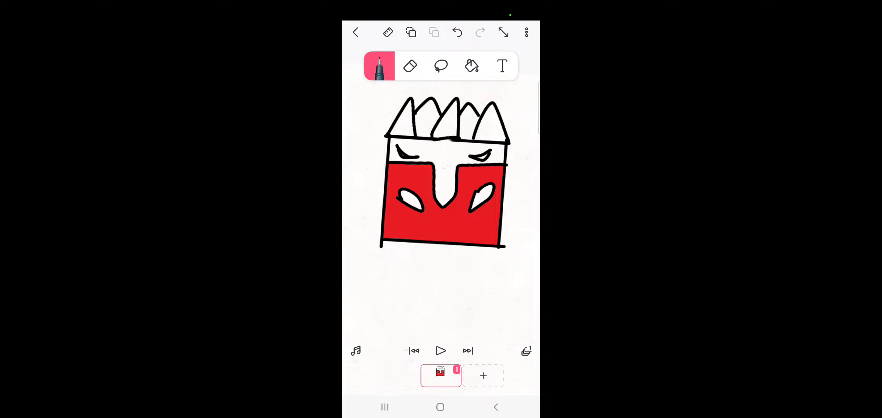
{"action": "mouse_move", "coordinate": [443, 157]}
{"action": "left_mouse_down"}
{"action": "mouse_move", "coordinate": [455, 159]}
{"action": "mouse_move", "coordinate": [454, 150]}
{"action": "mouse_move", "coordinate": [455, 160]}
{"action": "left_mouse_up"}
{"action": "left_click", "coordinate": [456, 32]}
{"action": "left_click", "coordinate": [480, 33]}
- Fill the inside of the nose red and reopen the fill colour choices
{"action": "left_click", "coordinate": [471, 65]}
{"action": "left_click", "coordinate": [445, 151]}
{"action": "left_click", "coordinate": [379, 65]}
{"action": "left_click", "coordinate": [457, 33]}
{"action": "left_click", "coordinate": [471, 65]}
{"action": "left_click", "coordinate": [456, 66]}
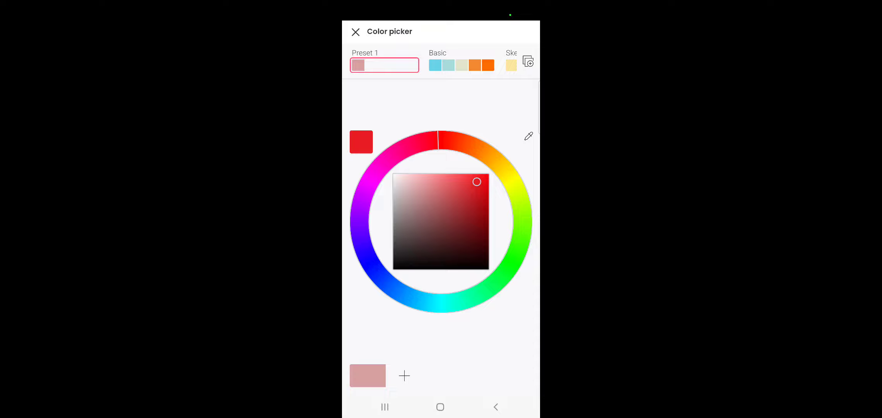
- Pick dark grey and fill the second and fourth crown spikes
{"action": "left_click_drag", "start_coordinate": [402, 237], "coordinate": [392, 239]}
{"action": "left_click", "coordinate": [356, 31]}
{"action": "left_click", "coordinate": [427, 119]}
{"action": "left_click", "coordinate": [469, 123]}
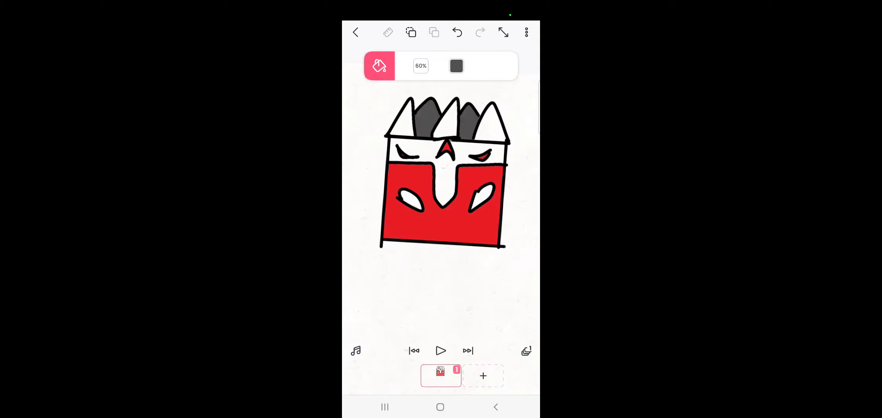
- Fill the remaining spikes, face band and both leaf shapes in lighter grey
{"action": "left_click", "coordinate": [456, 65]}
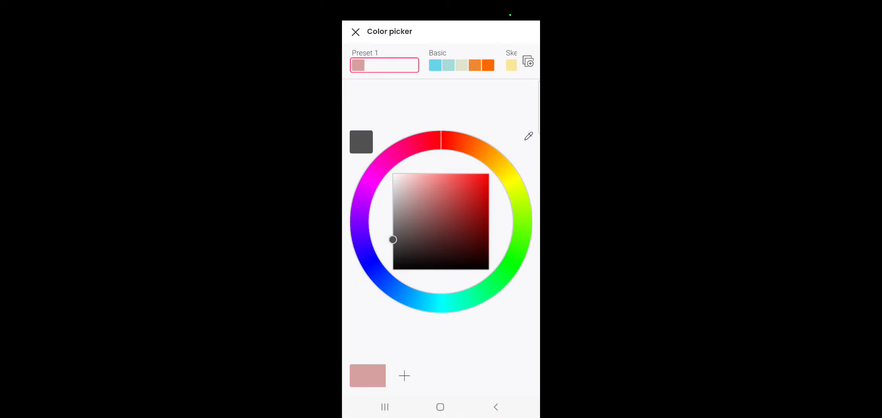
{"action": "left_click_drag", "start_coordinate": [393, 239], "coordinate": [393, 220]}
{"action": "left_click", "coordinate": [356, 32]}
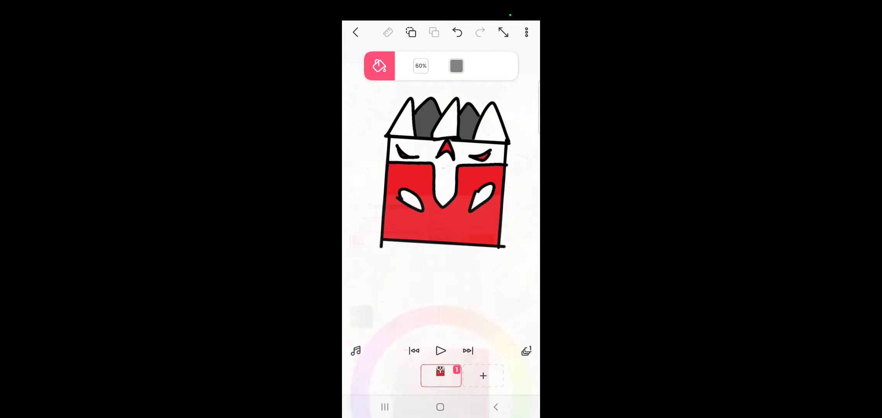
{"action": "left_click", "coordinate": [402, 119]}
{"action": "left_click", "coordinate": [446, 119]}
{"action": "left_click", "coordinate": [489, 123]}
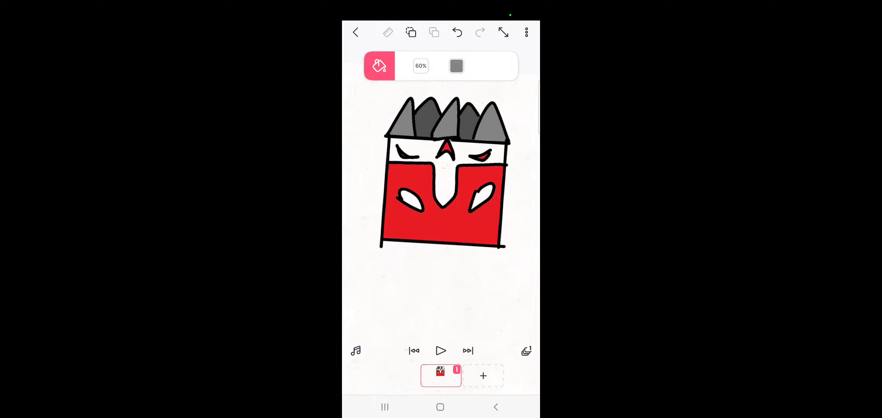
{"action": "left_click", "coordinate": [410, 148]}
{"action": "left_click", "coordinate": [411, 200]}
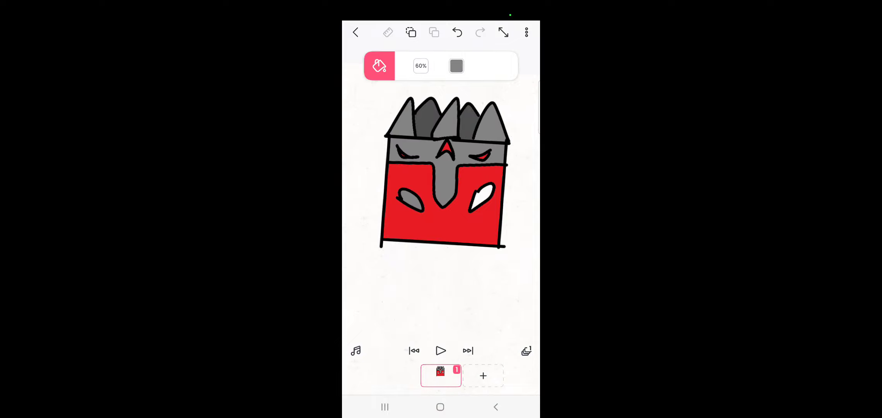
{"action": "left_click", "coordinate": [483, 197]}
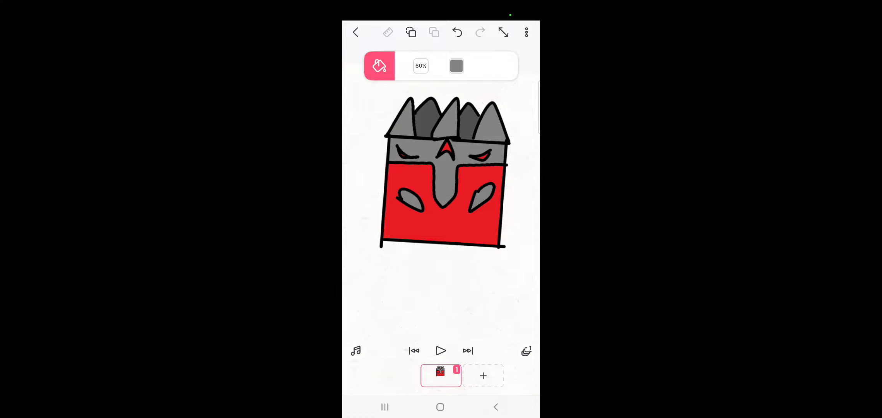